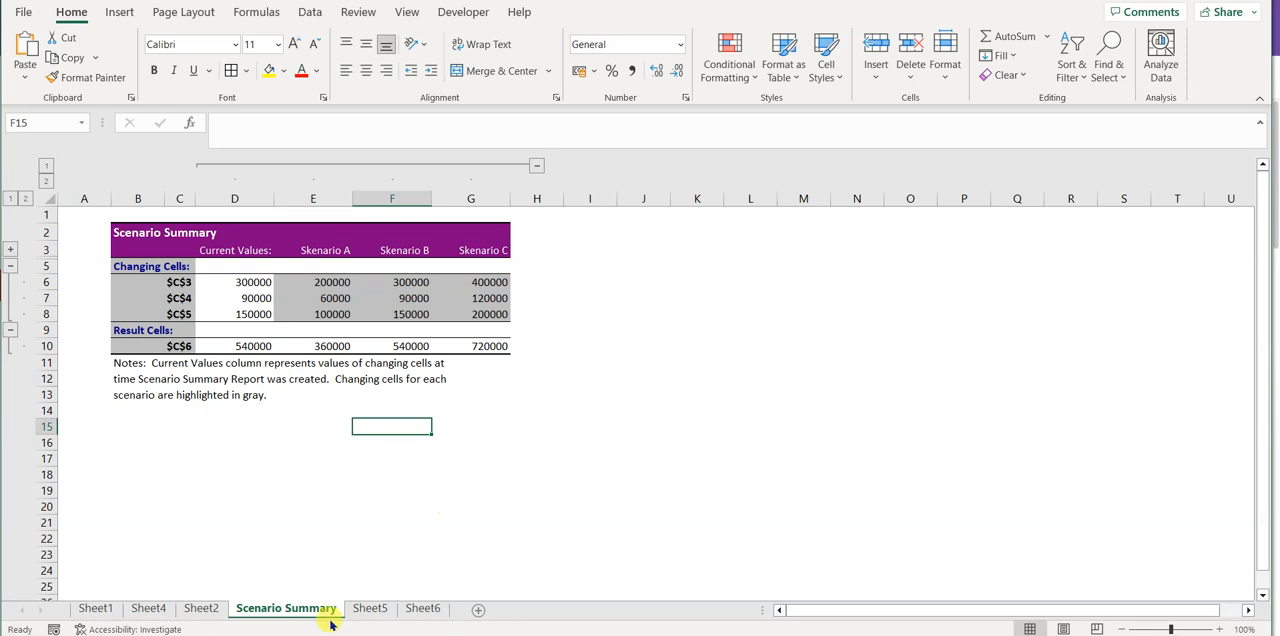
Step: On Sheet5, total the budget values of items A to C in cell C6 with a SUM formula over C3:C5
{"action": "left_click", "coordinate": [368, 608]}
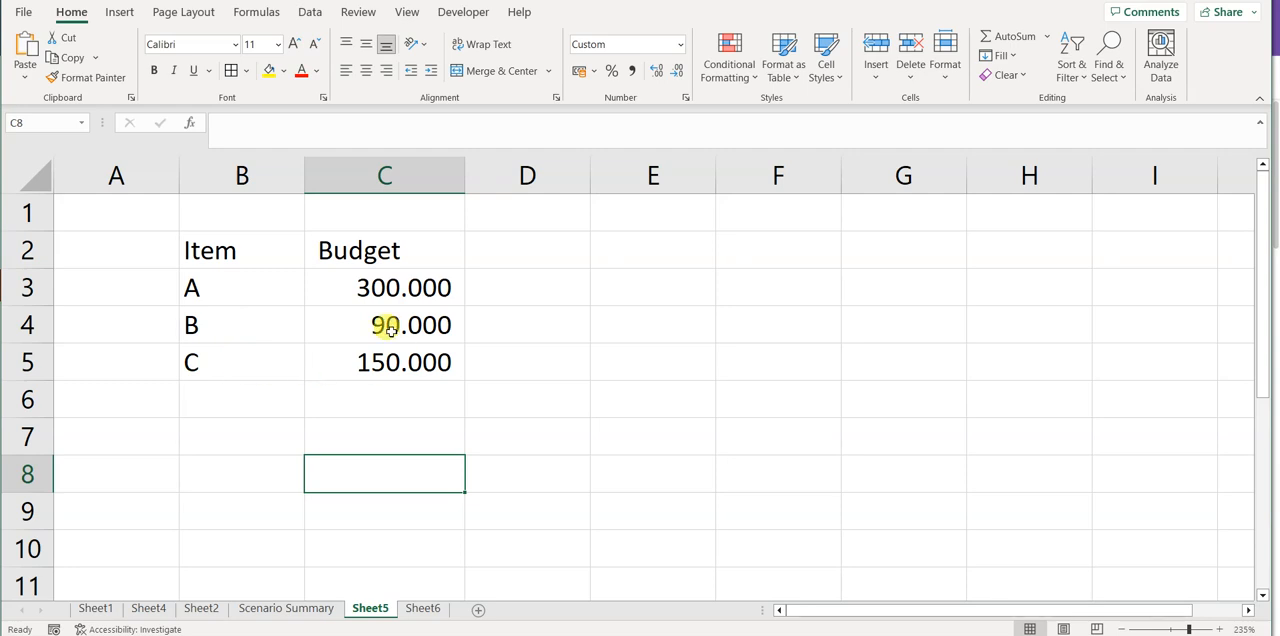
{"action": "left_click", "coordinate": [390, 287]}
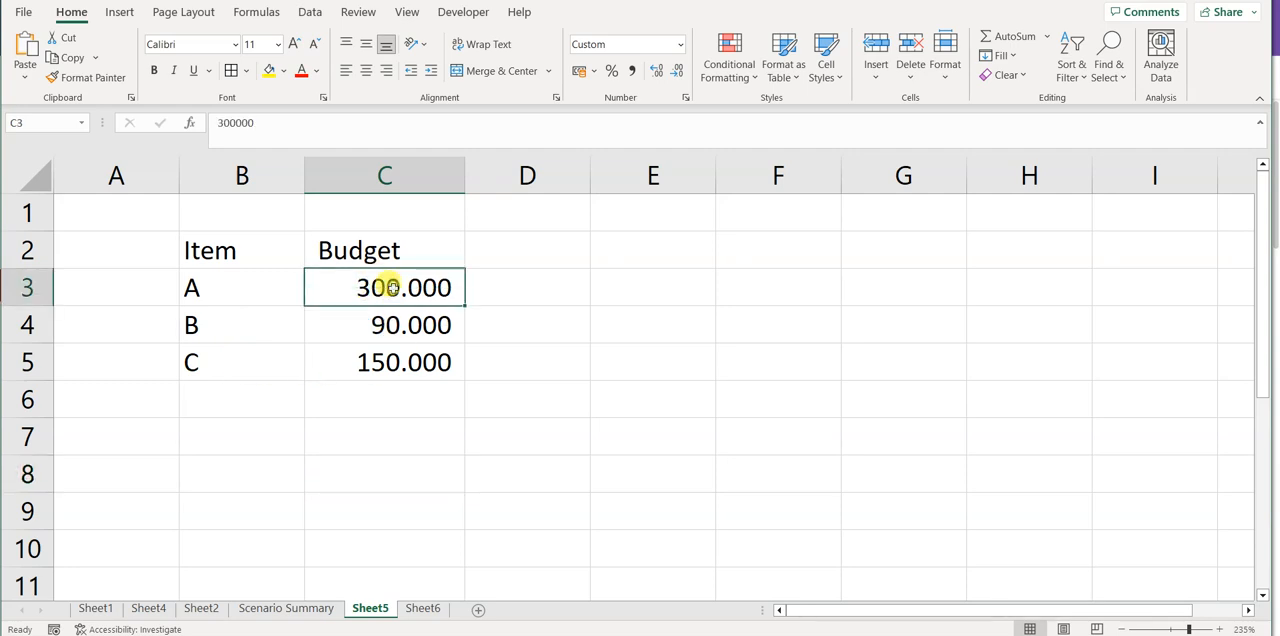
{"action": "left_click", "coordinate": [423, 608]}
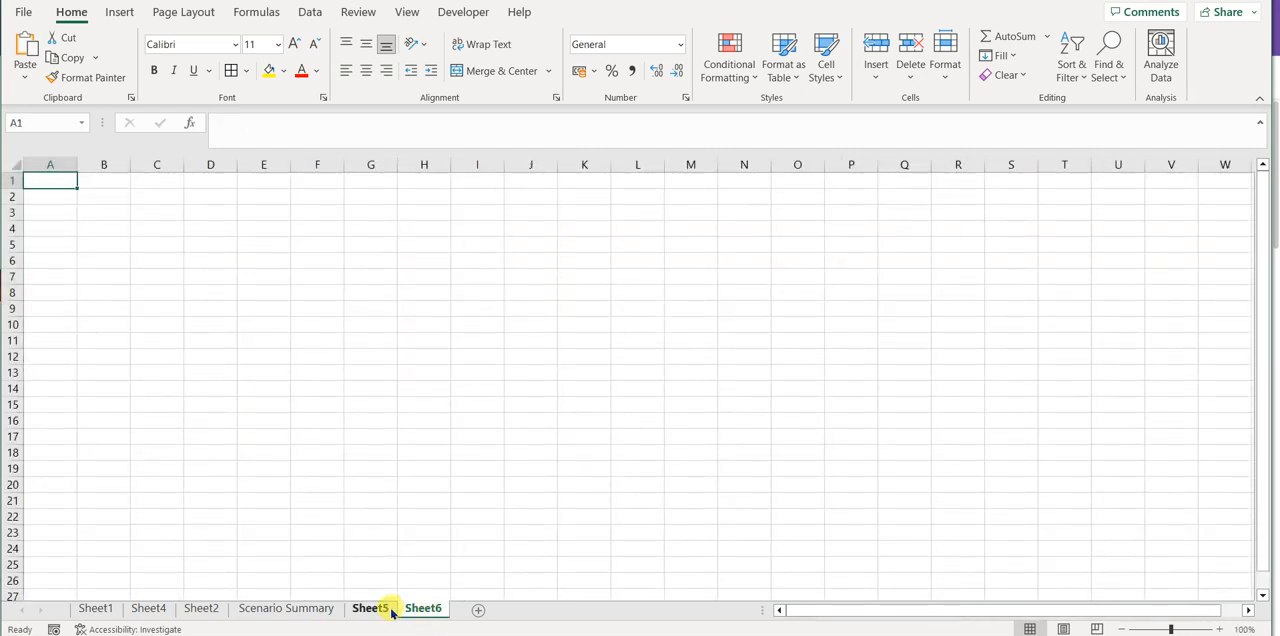
{"action": "left_click", "coordinate": [391, 612]}
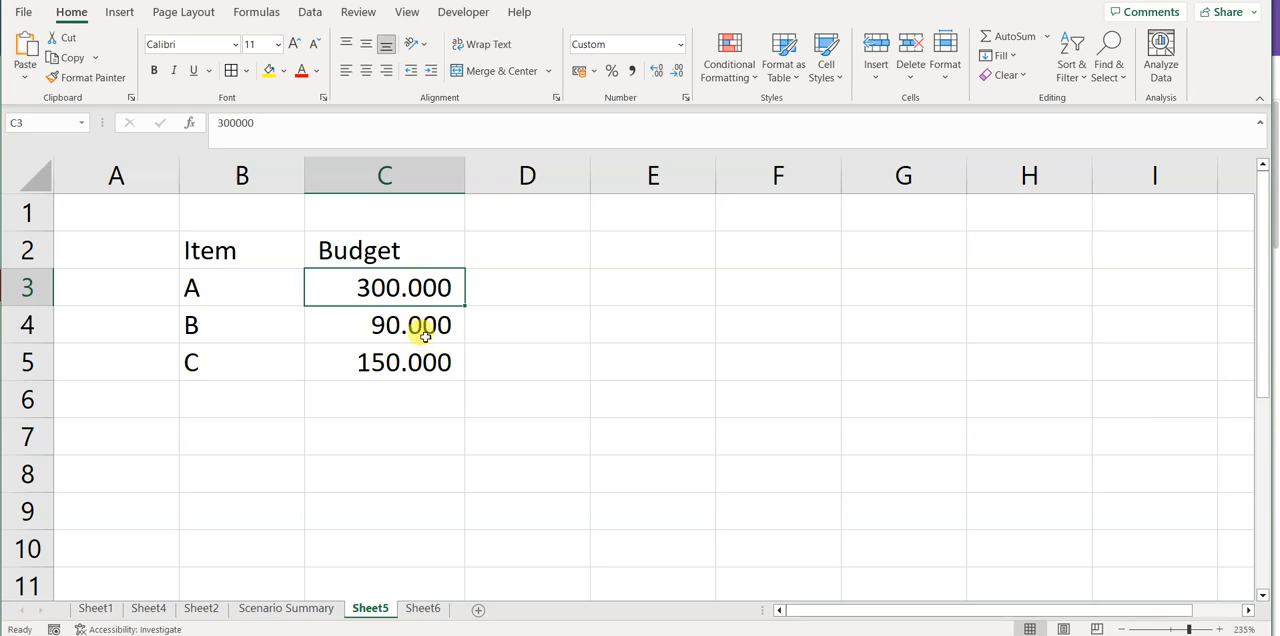
{"action": "left_click", "coordinate": [406, 396]}
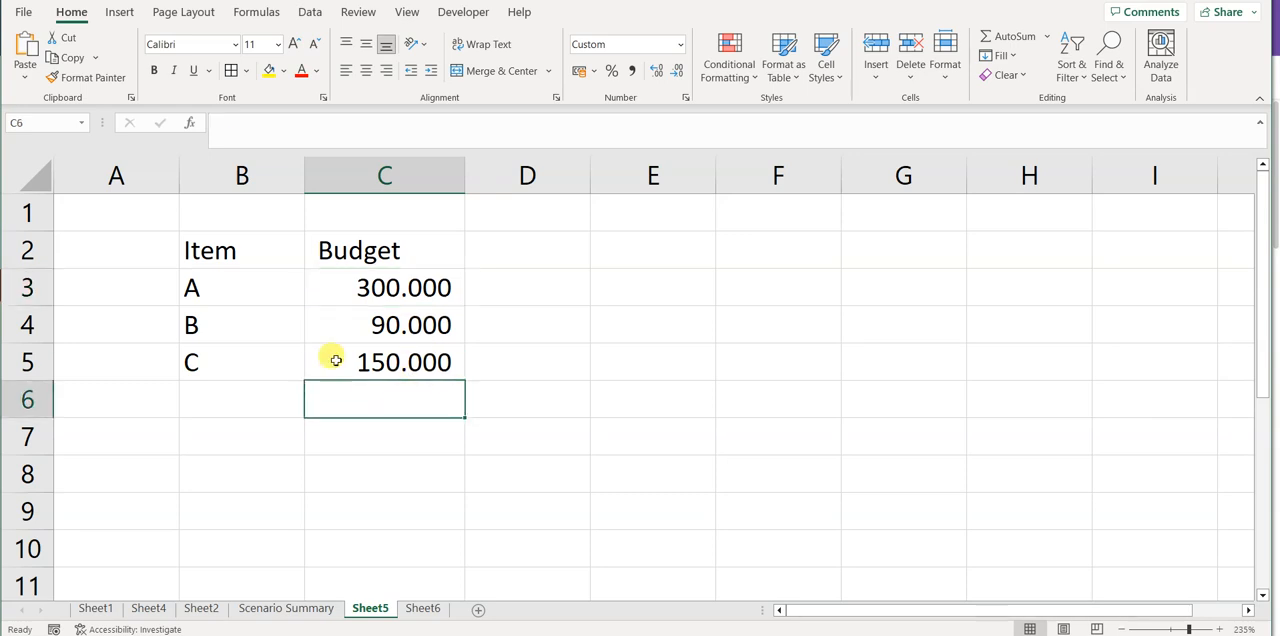
{"action": "type", "text": "="}
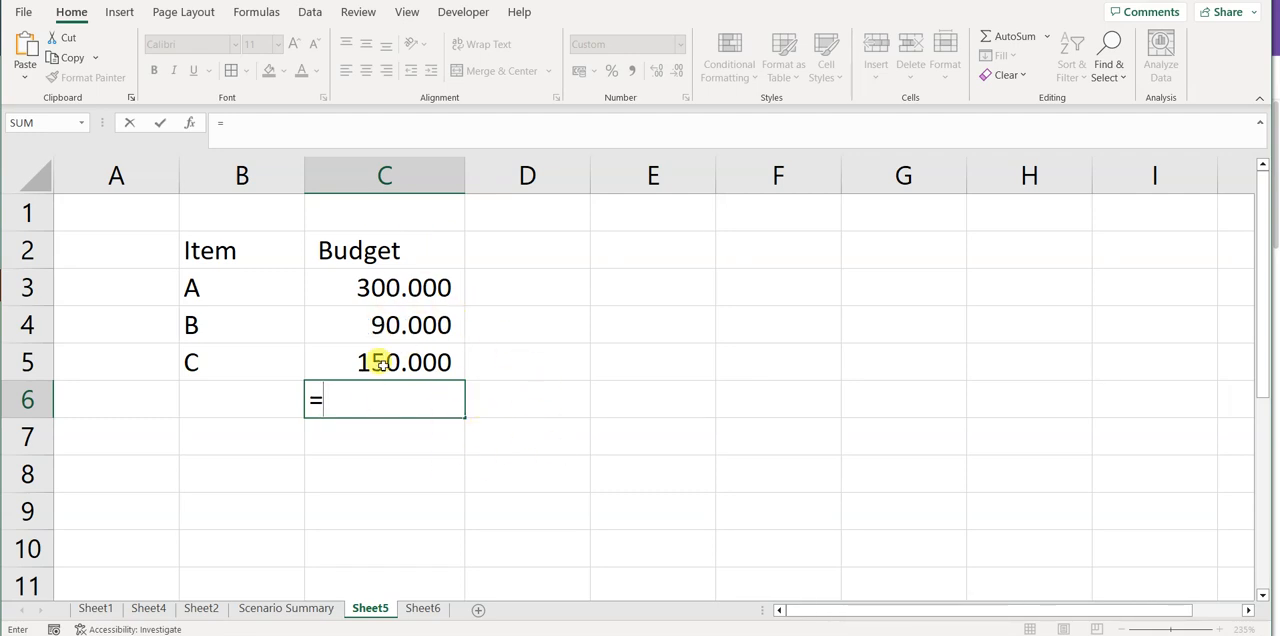
{"action": "type", "text": "sum("}
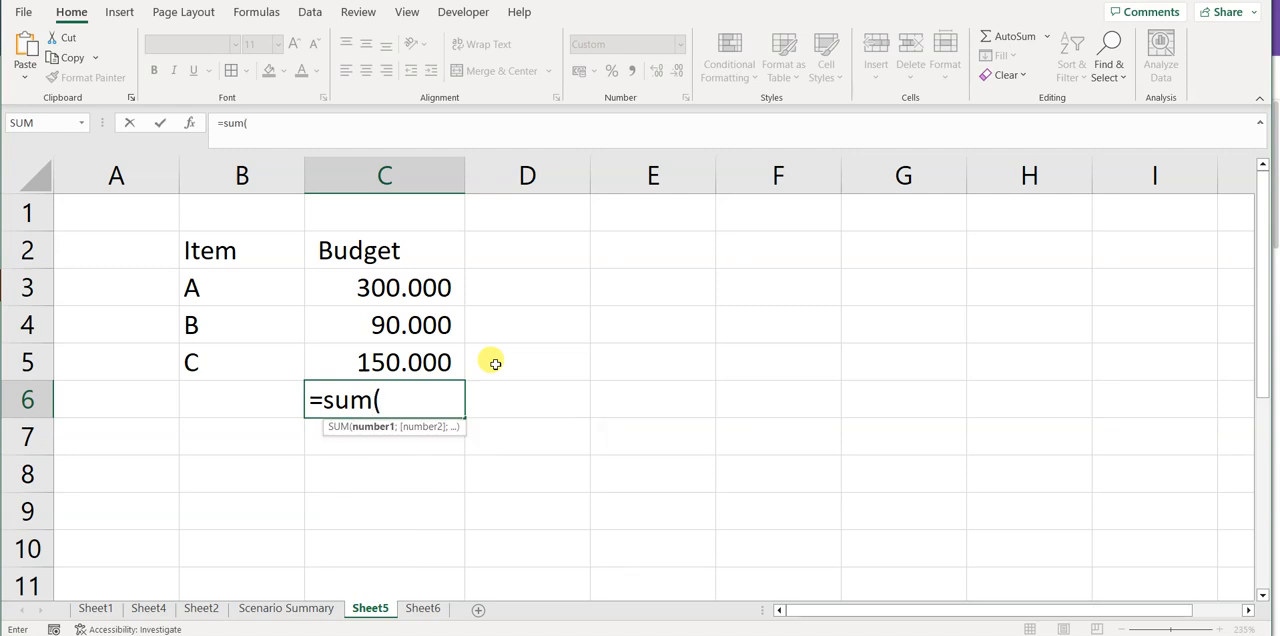
{"action": "key", "text": "Up"}
{"action": "key", "text": "shift+Up"}
{"action": "key", "text": "Return"}
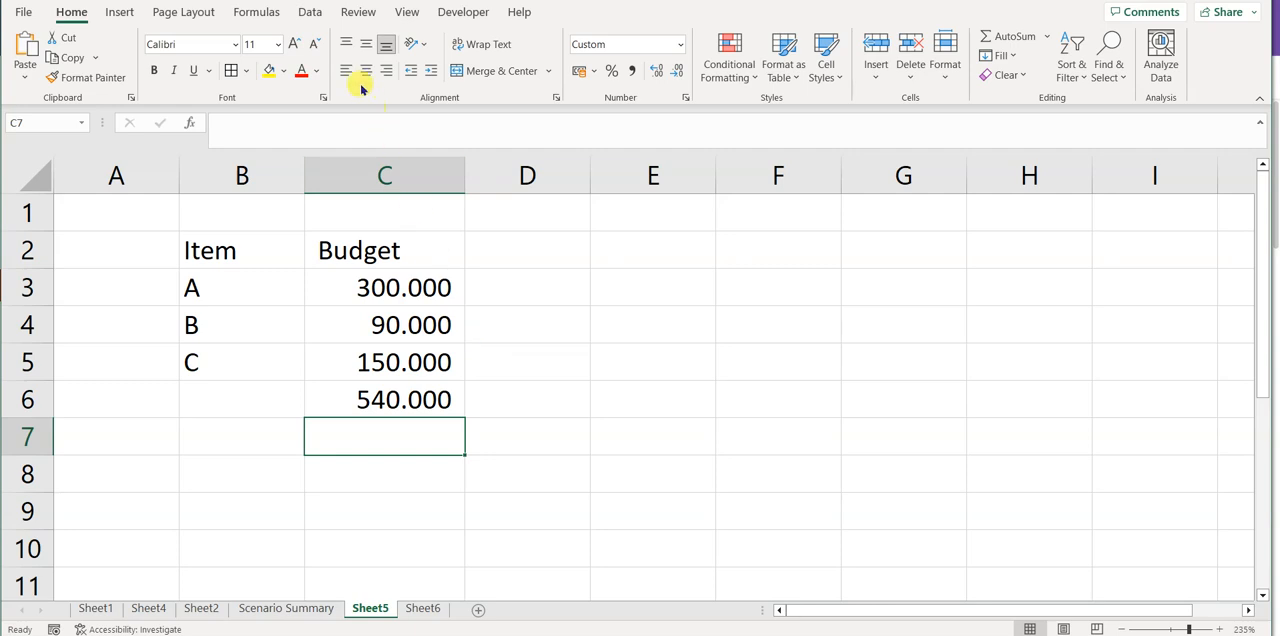
Step: Create a scenario named Skenario 1 in Scenario Manager with C3:C5 as the changing cells
{"action": "left_click", "coordinate": [312, 14]}
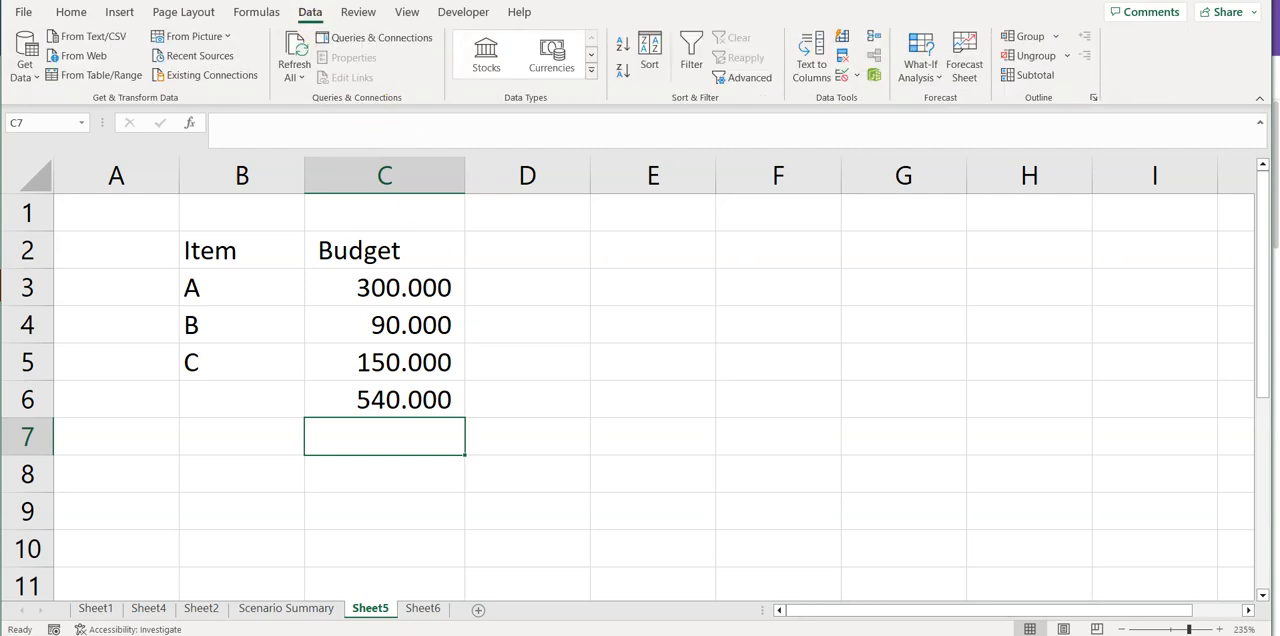
{"action": "left_click", "coordinate": [933, 80]}
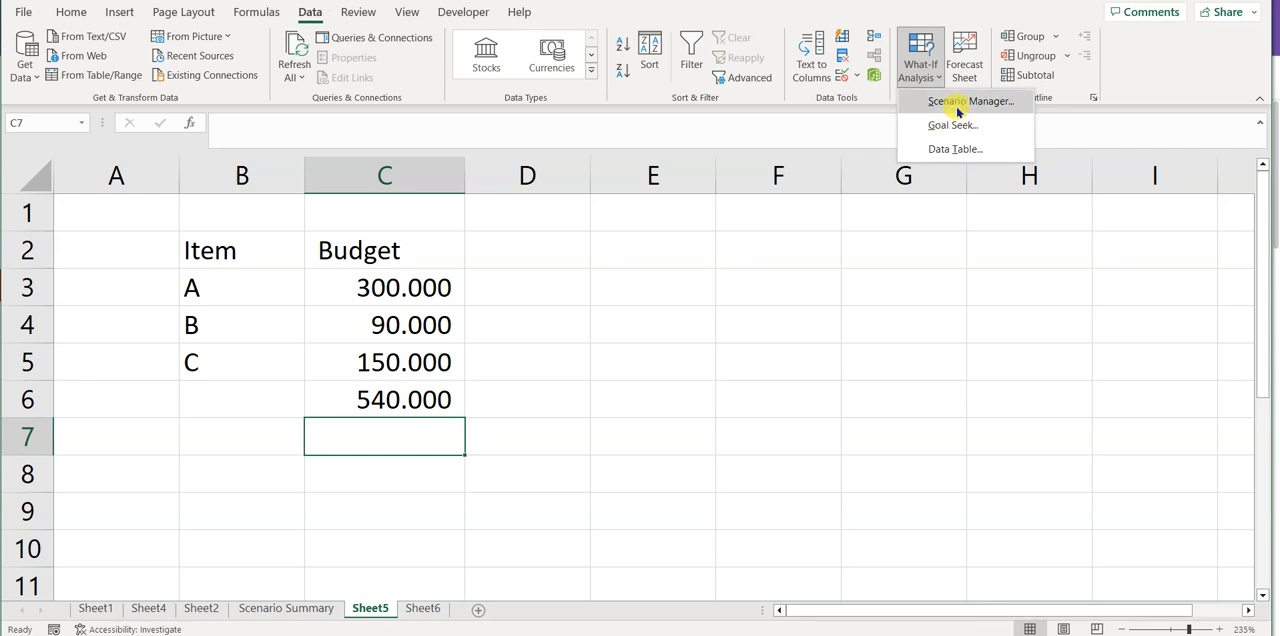
{"action": "left_click", "coordinate": [958, 110]}
{"action": "left_click_drag", "start_coordinate": [889, 124], "coordinate": [782, 168]}
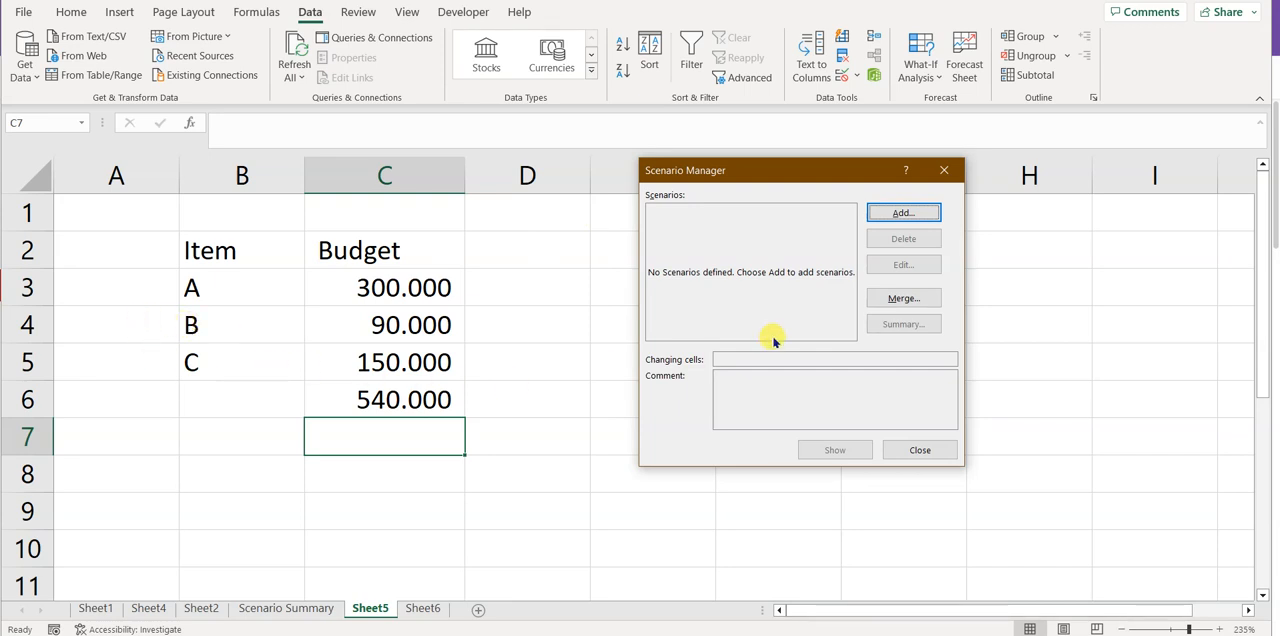
{"action": "left_click", "coordinate": [904, 213]}
{"action": "left_click_drag", "start_coordinate": [700, 185], "coordinate": [749, 232]}
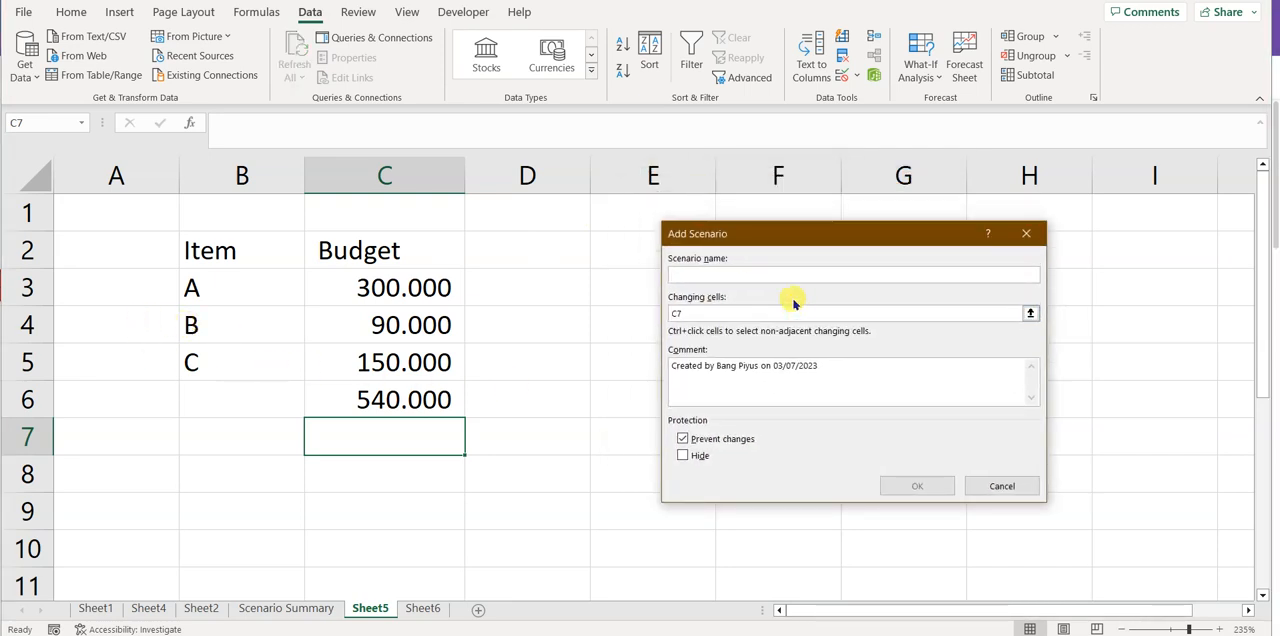
{"action": "type", "text": "Se"}
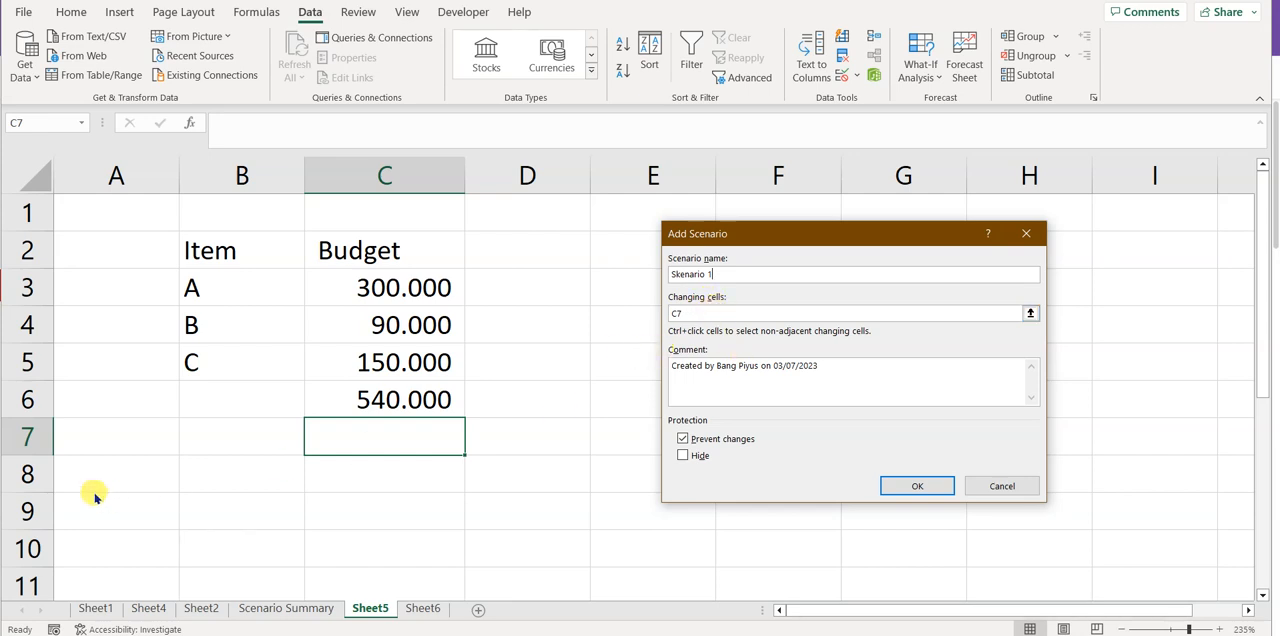
{"action": "left_click", "coordinate": [697, 313]}
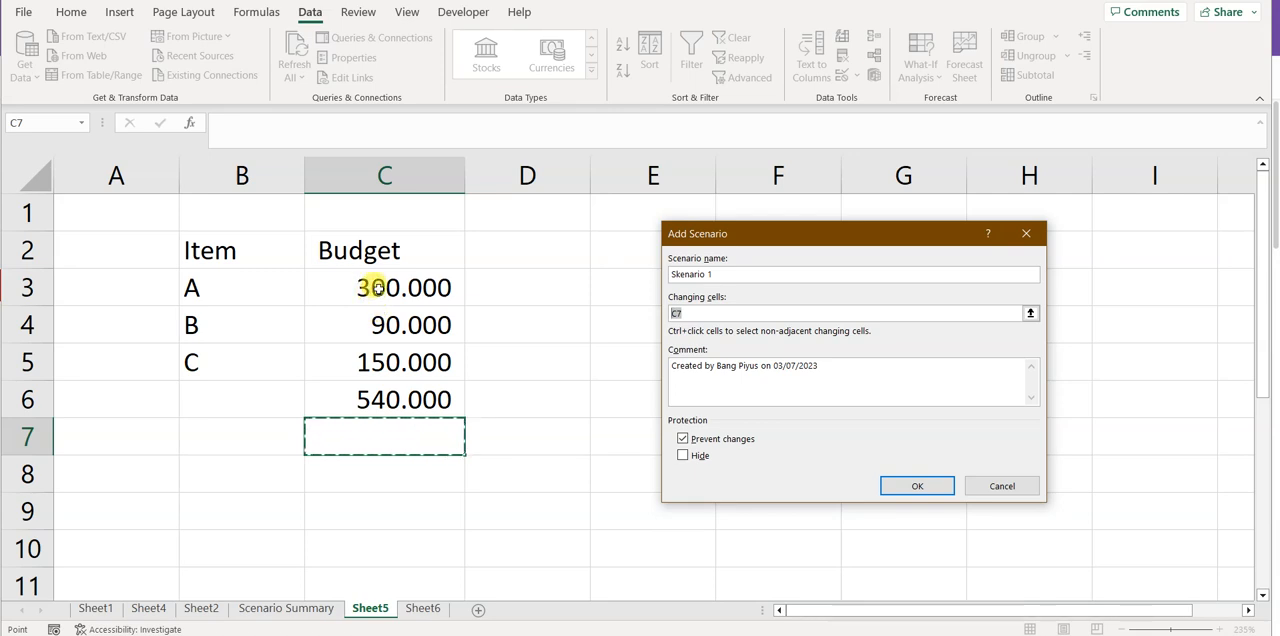
{"action": "left_click_drag", "start_coordinate": [378, 288], "coordinate": [382, 348]}
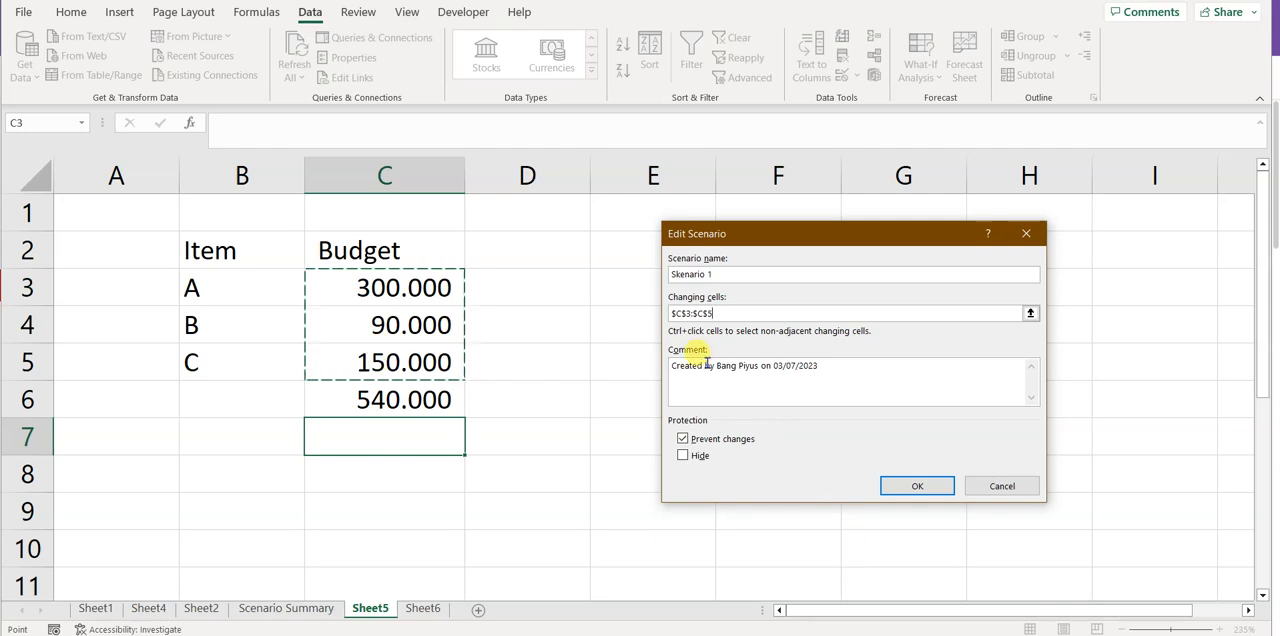
{"action": "left_click", "coordinate": [924, 487]}
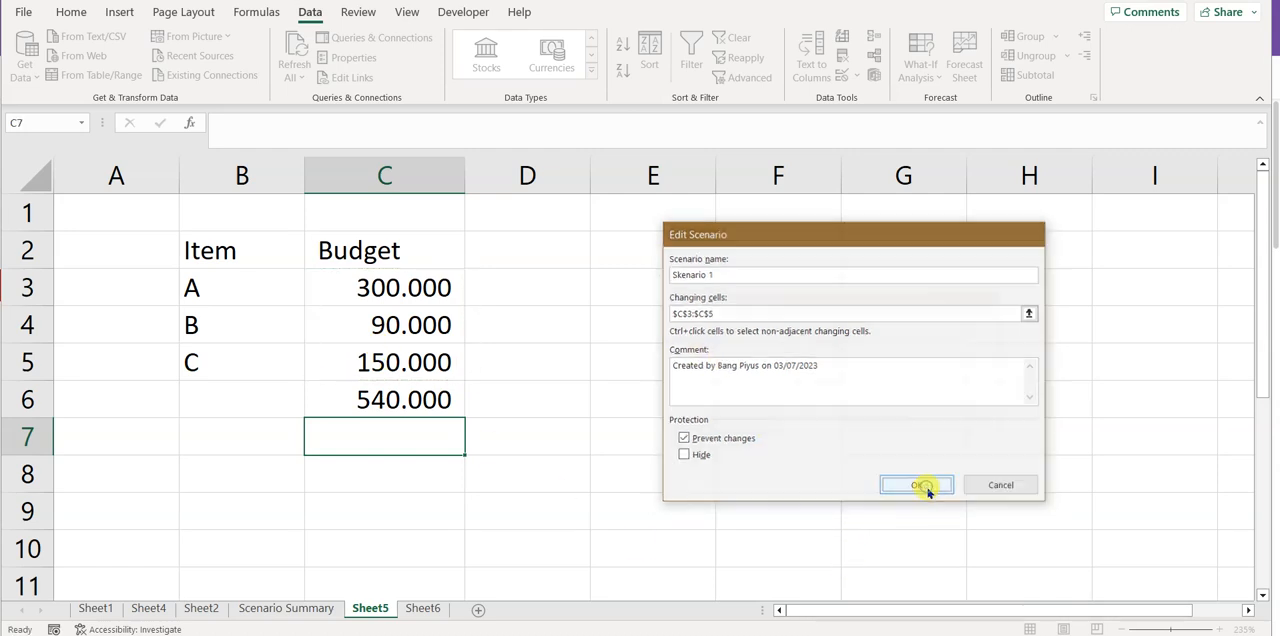
Step: Set the Skenario 1 values to 100000 for C3, 40000 for C4 and 60000 for C5
{"action": "left_click_drag", "start_coordinate": [786, 300], "coordinate": [666, 276]}
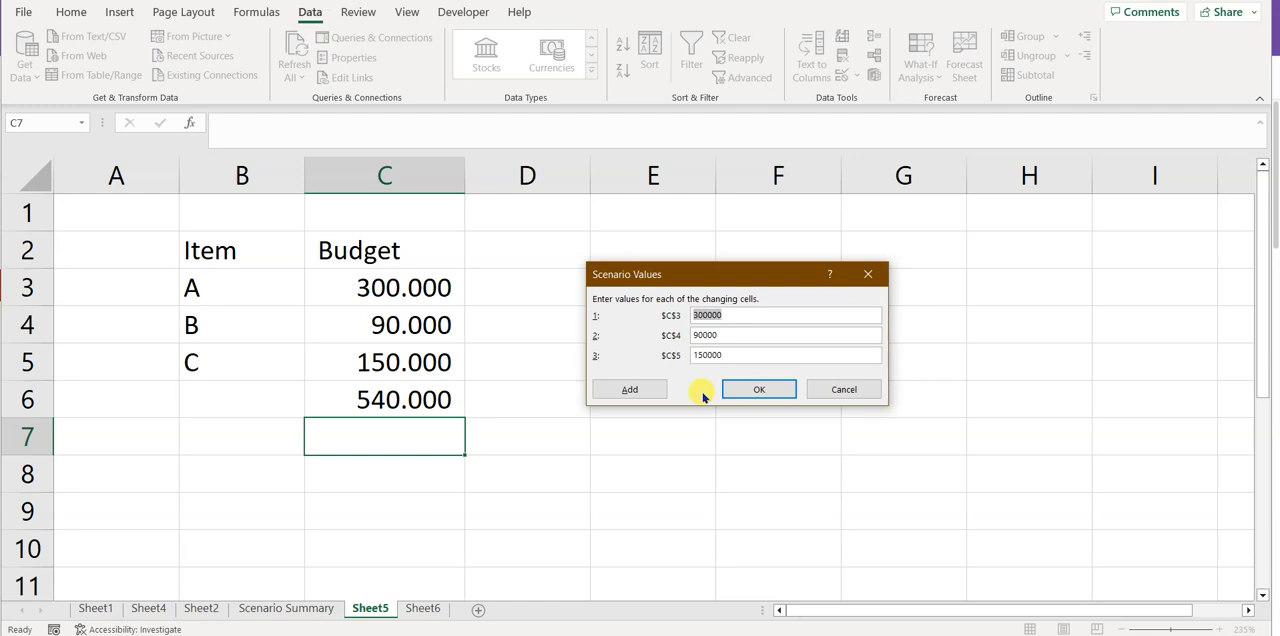
{"action": "type", "text": "100"}
{"action": "key", "text": "BackSpace"}
{"action": "key", "text": "BackSpace"}
{"action": "type", "text": "000"}
{"action": "key", "text": "Tab"}
{"action": "type", "text": "400"}
{"action": "key", "text": "Tab"}
{"action": "type", "text": "60000"}
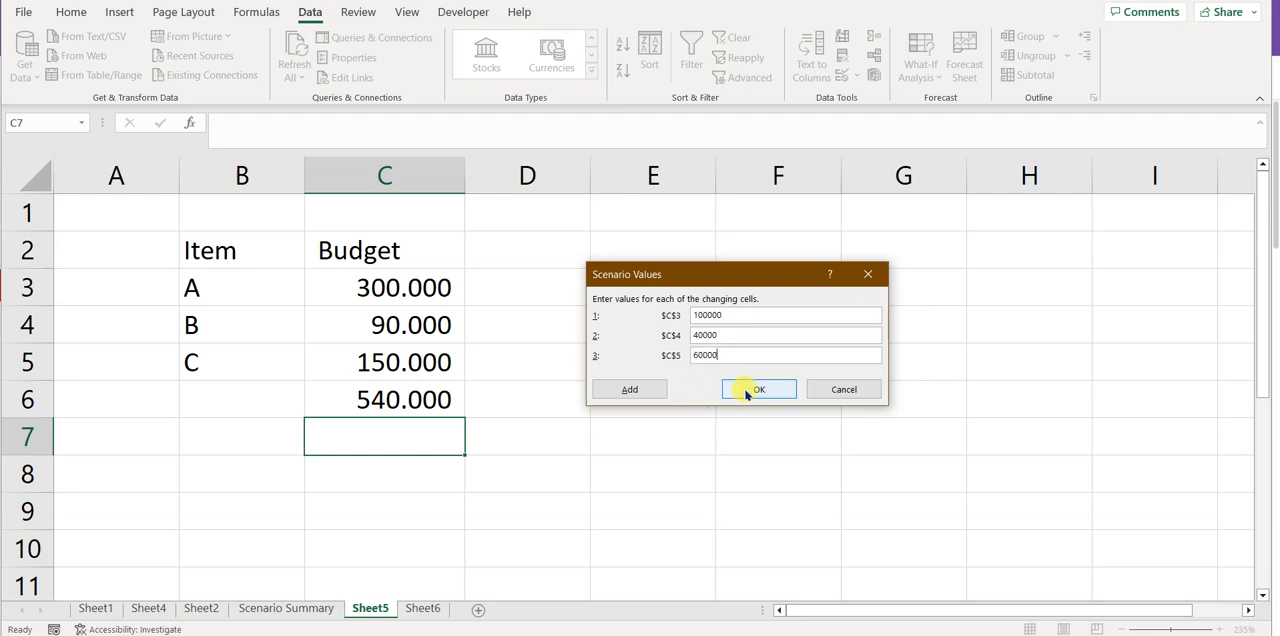
Step: Add another scenario named Skenario 2, keeping C3:C5 as the changing cells
{"action": "left_click", "coordinate": [654, 391]}
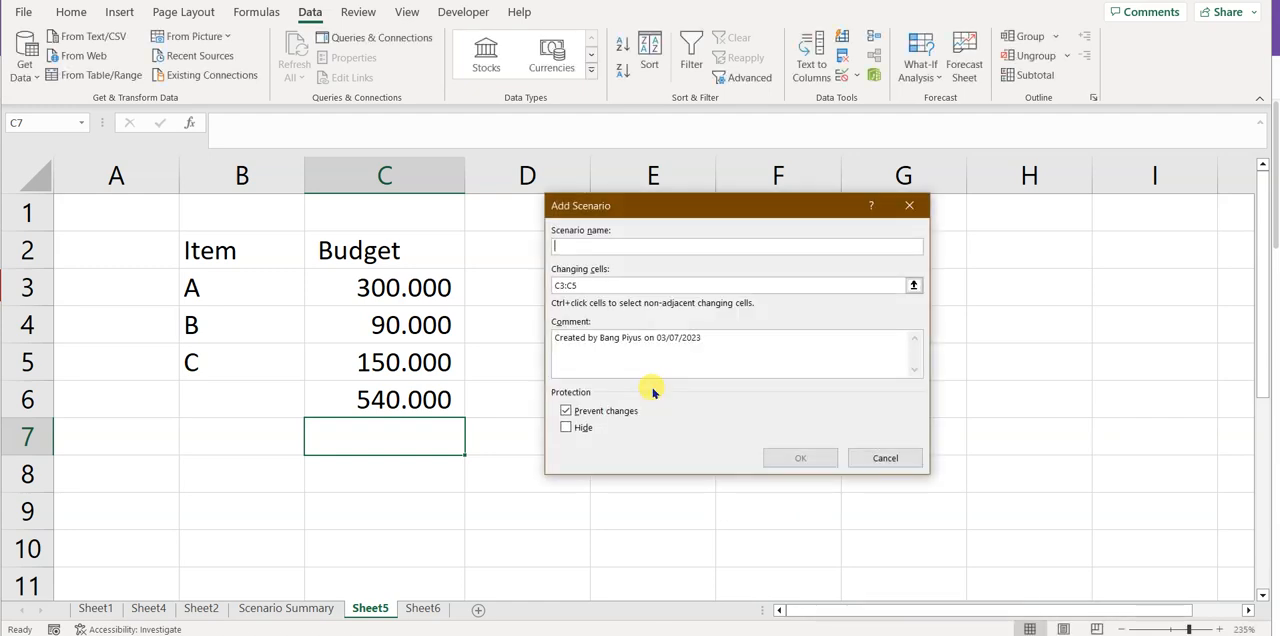
{"action": "left_click_drag", "start_coordinate": [725, 208], "coordinate": [837, 210]}
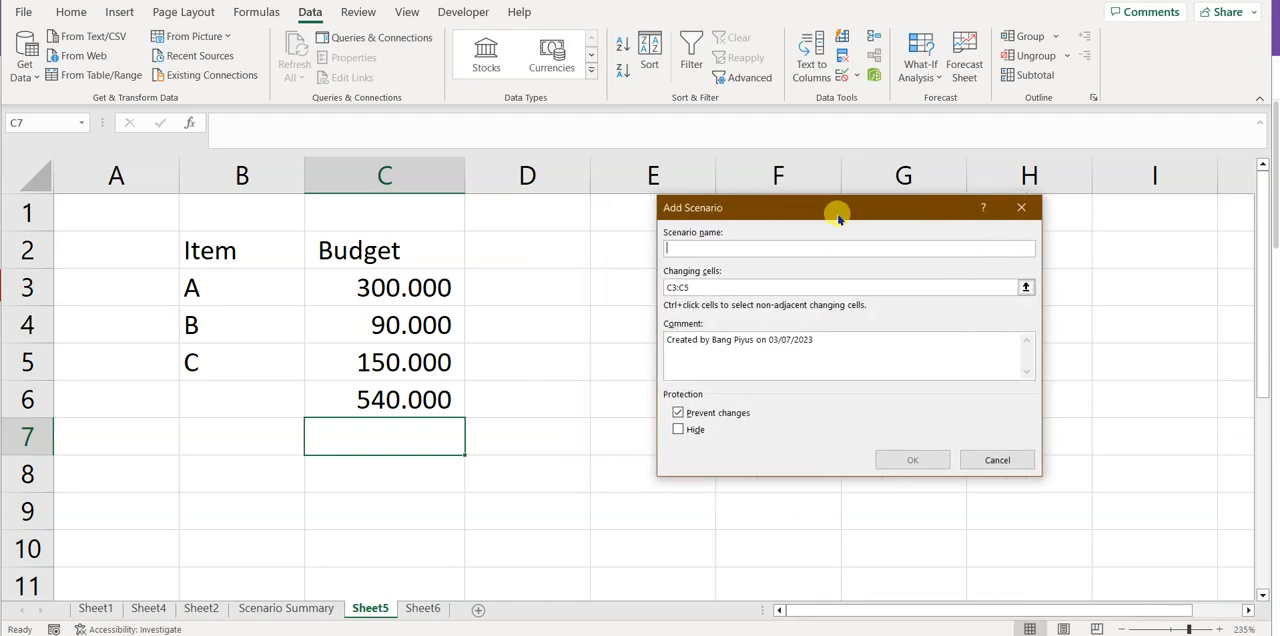
{"action": "type", "text": "Skenario 2"}
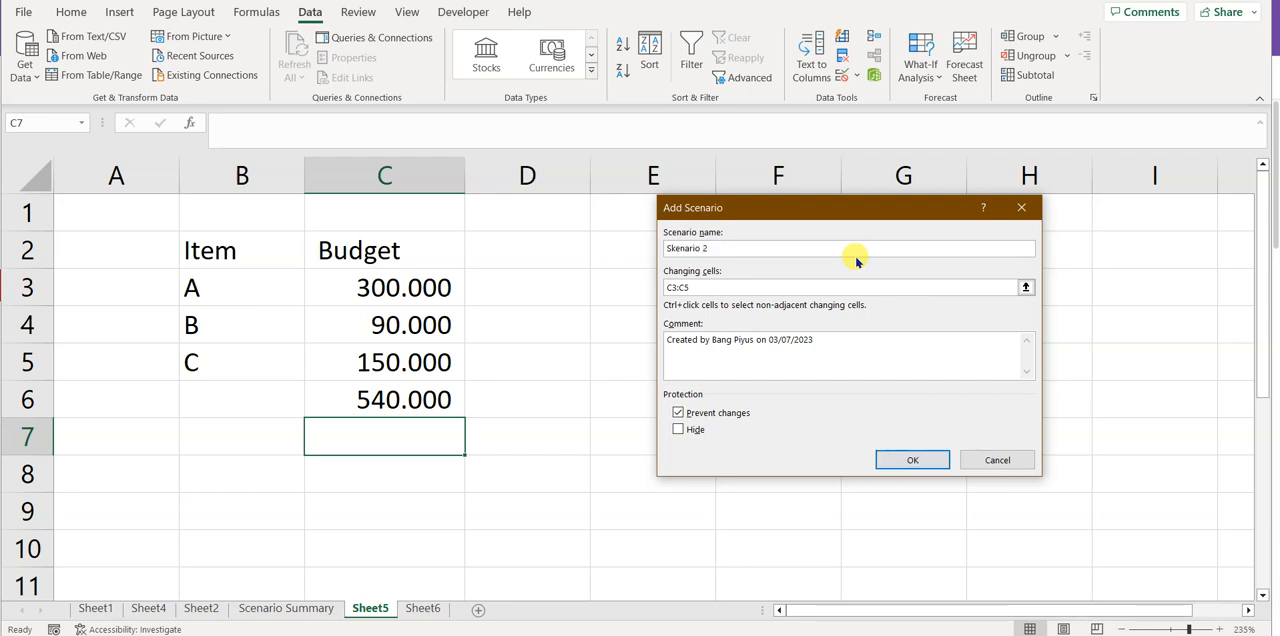
{"action": "left_click", "coordinate": [918, 462]}
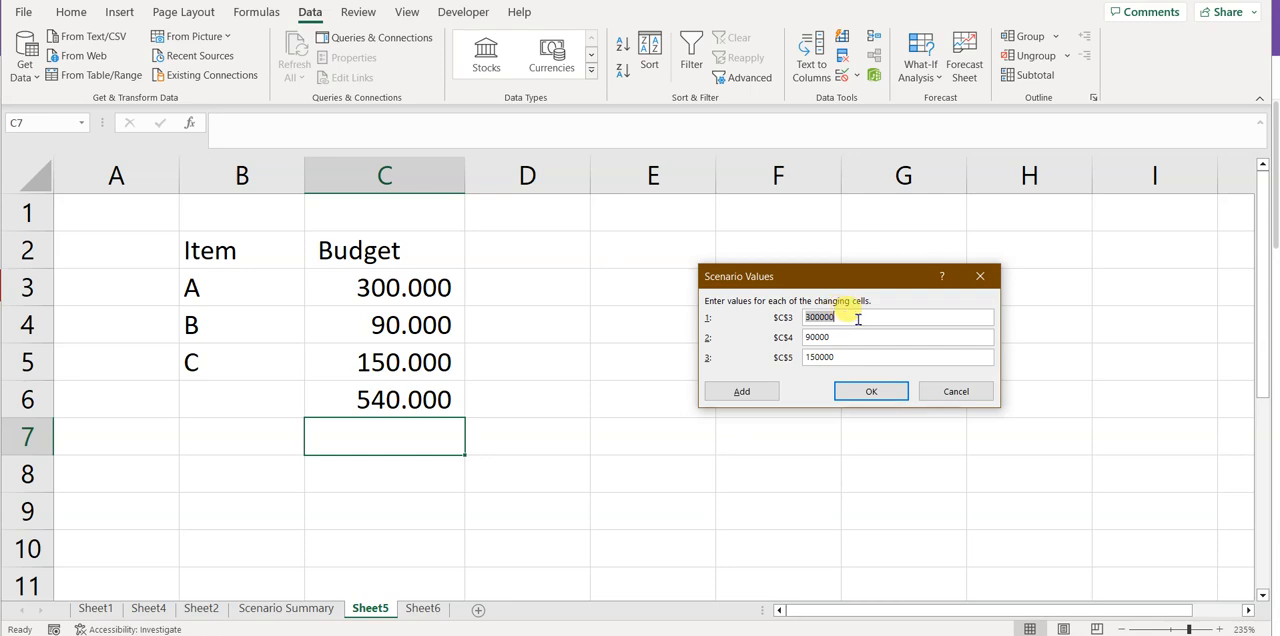
Step: Set the Skenario 2 values to 200000 for C3, 70000 for C4 and 100000 for C5, and save the scenario
{"action": "type", "text": "20000"}
{"action": "key", "text": "BackSpace"}
{"action": "key", "text": "BackSpace"}
{"action": "key", "text": "Tab"}
{"action": "type", "text": "70000"}
{"action": "key", "text": "Tab"}
{"action": "type", "text": "100000"}
{"action": "key", "text": "BackSpace"}
{"action": "key", "text": "BackSpace"}
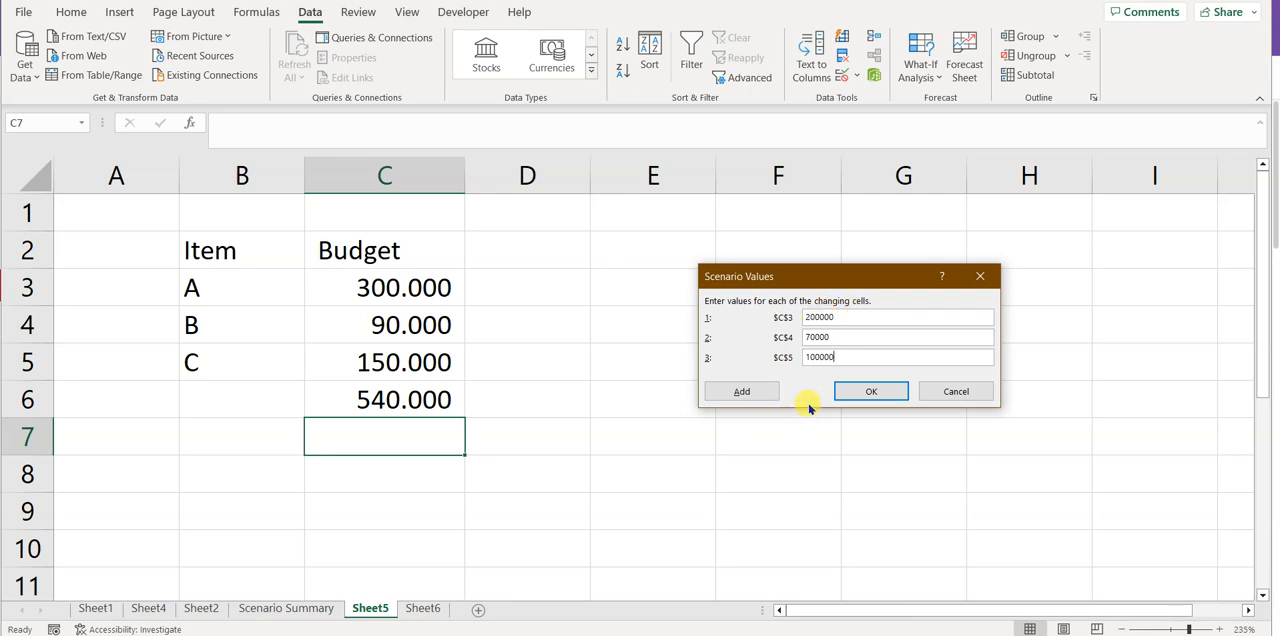
{"action": "left_click", "coordinate": [847, 393]}
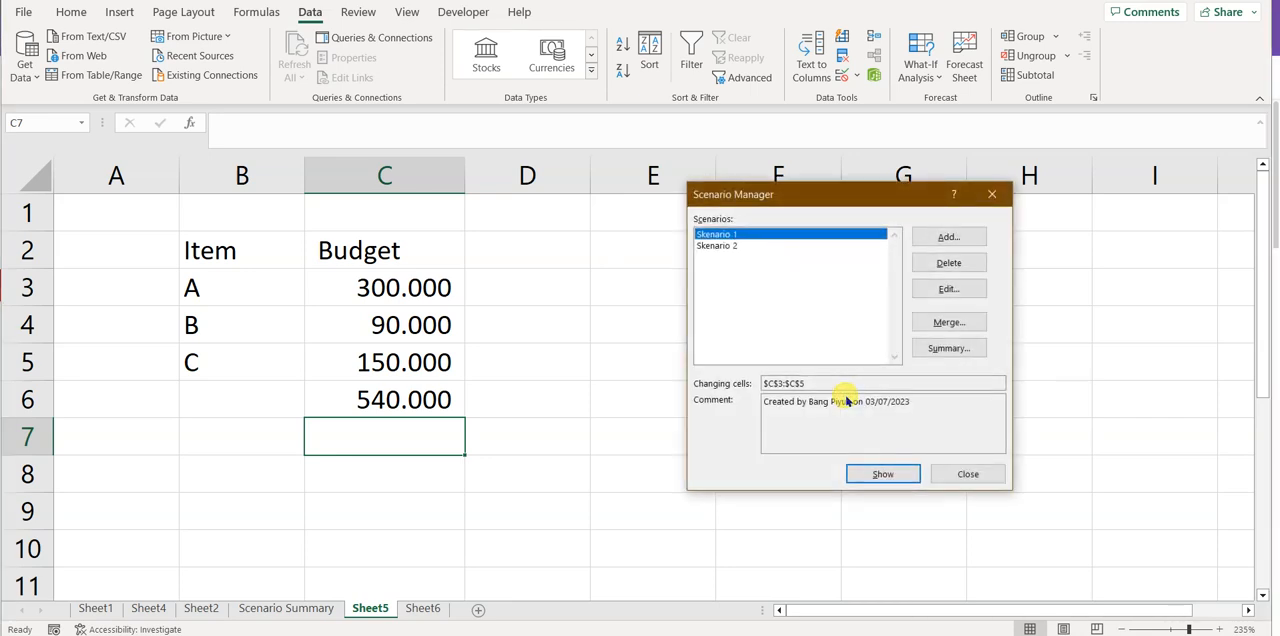
Step: Add a third scenario named Skenario 3 for the changing cells C3:C5
{"action": "left_click", "coordinate": [960, 243]}
{"action": "type", "text": "S"}
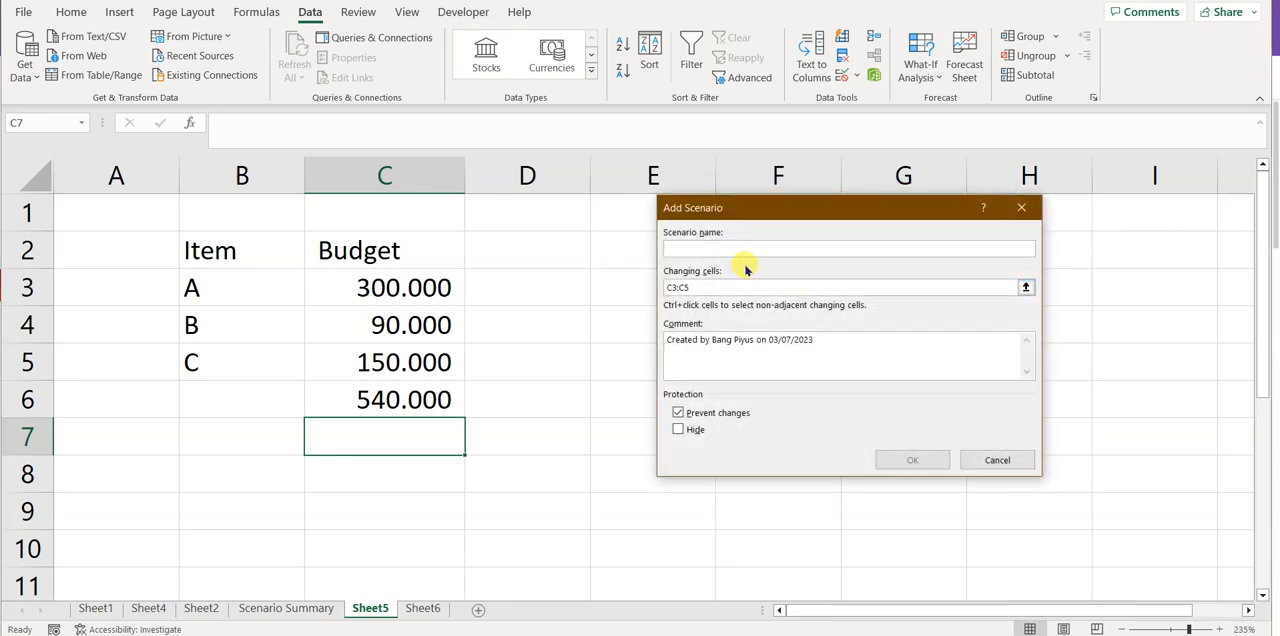
{"action": "type", "text": "kenario 3"}
{"action": "left_click", "coordinate": [908, 460]}
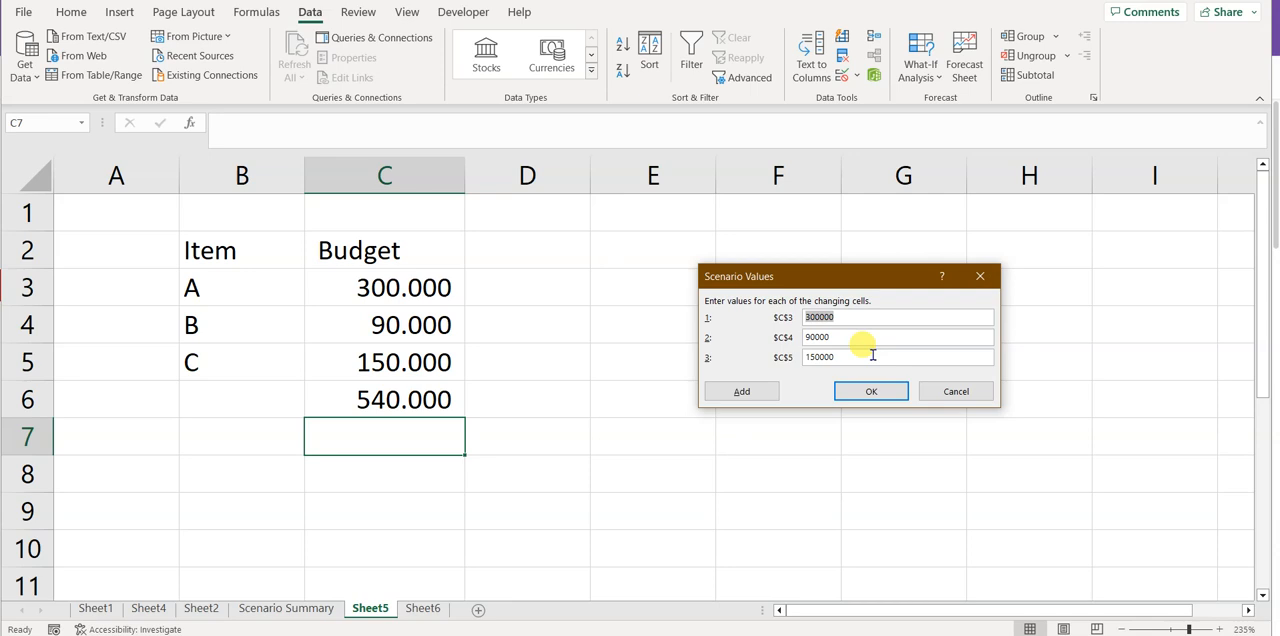
Step: Set the Skenario 3 values to 500000 for C3, 100000 for C4 and 250000 for C5, and save the scenario
{"action": "type", "text": "5000000"}
{"action": "key", "text": "Tab"}
{"action": "type", "text": "100000"}
{"action": "key", "text": "Tab"}
{"action": "type", "text": "20000000"}
{"action": "left_click", "coordinate": [871, 391]}
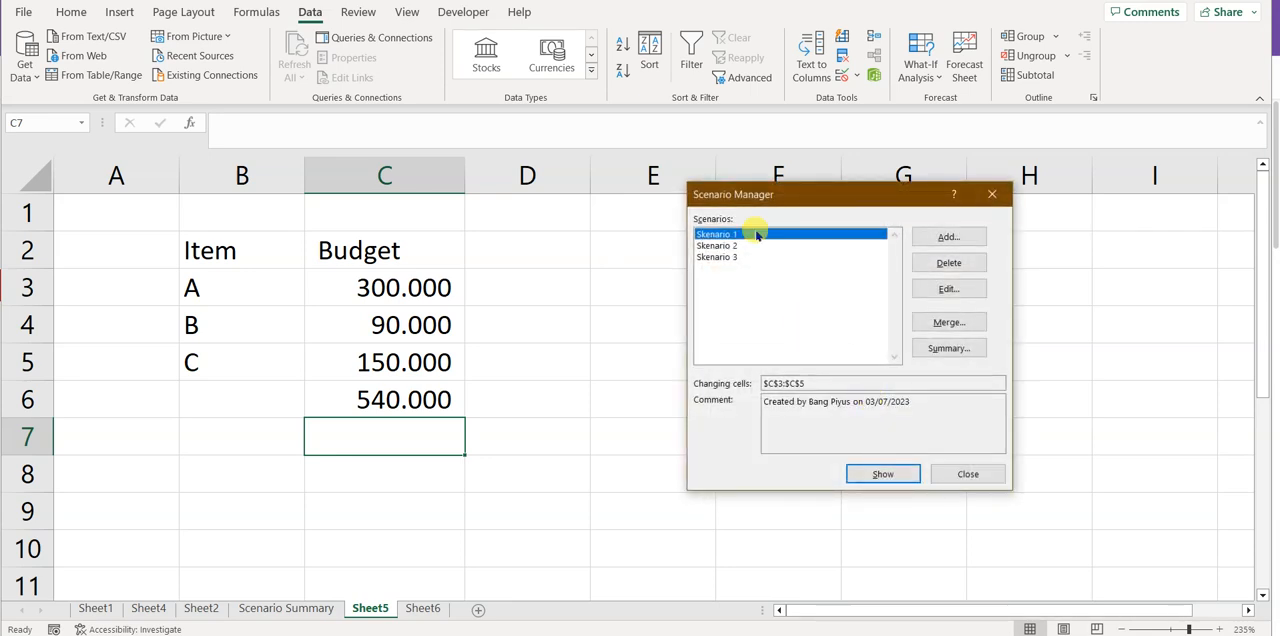
Step: Show Skenario 1 in the budget cells, followed by Skenario 3
{"action": "left_click_drag", "start_coordinate": [752, 198], "coordinate": [713, 207]}
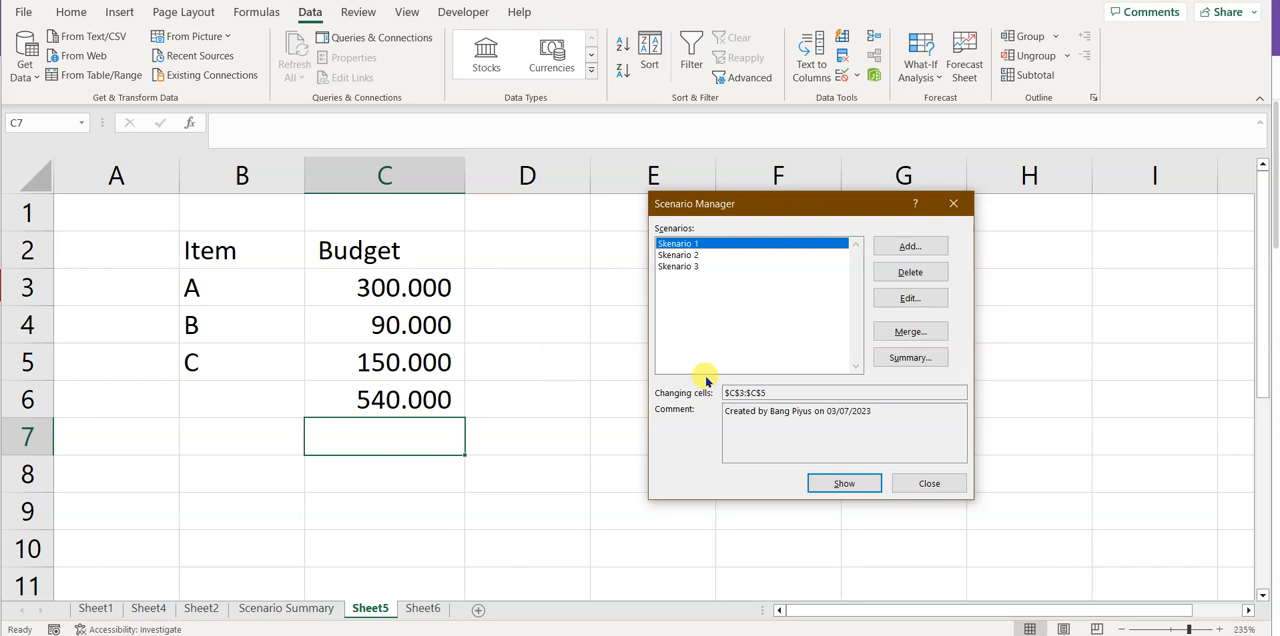
{"action": "left_click", "coordinate": [696, 255]}
{"action": "left_click", "coordinate": [692, 244]}
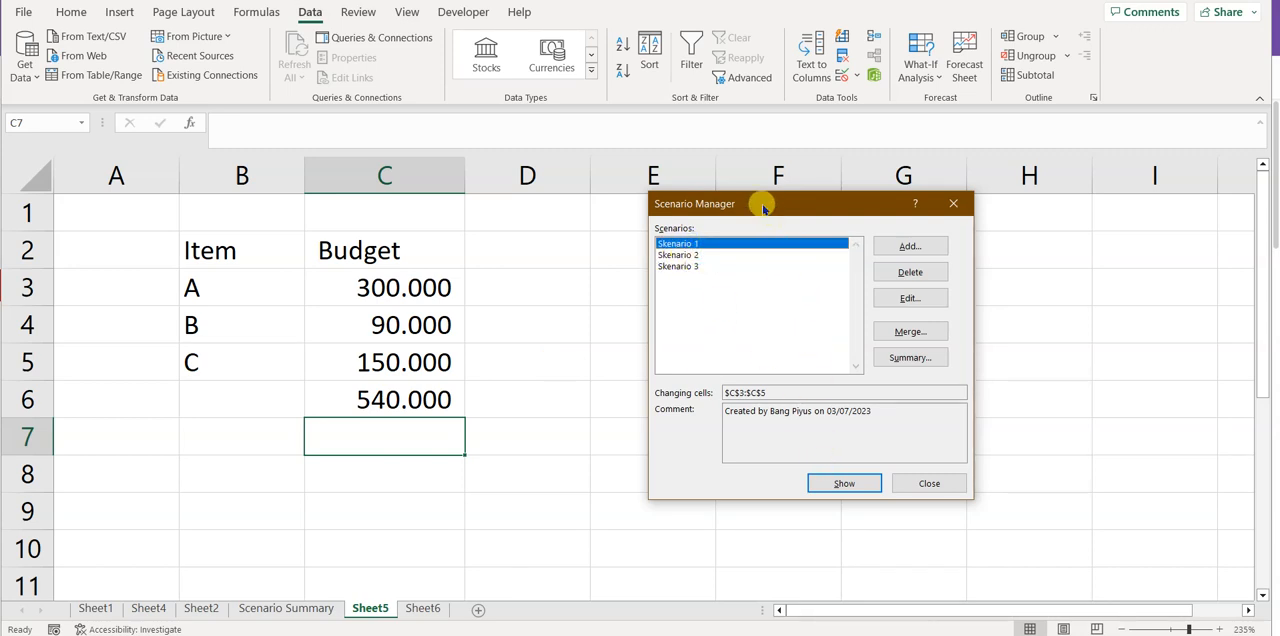
{"action": "left_click", "coordinate": [840, 483]}
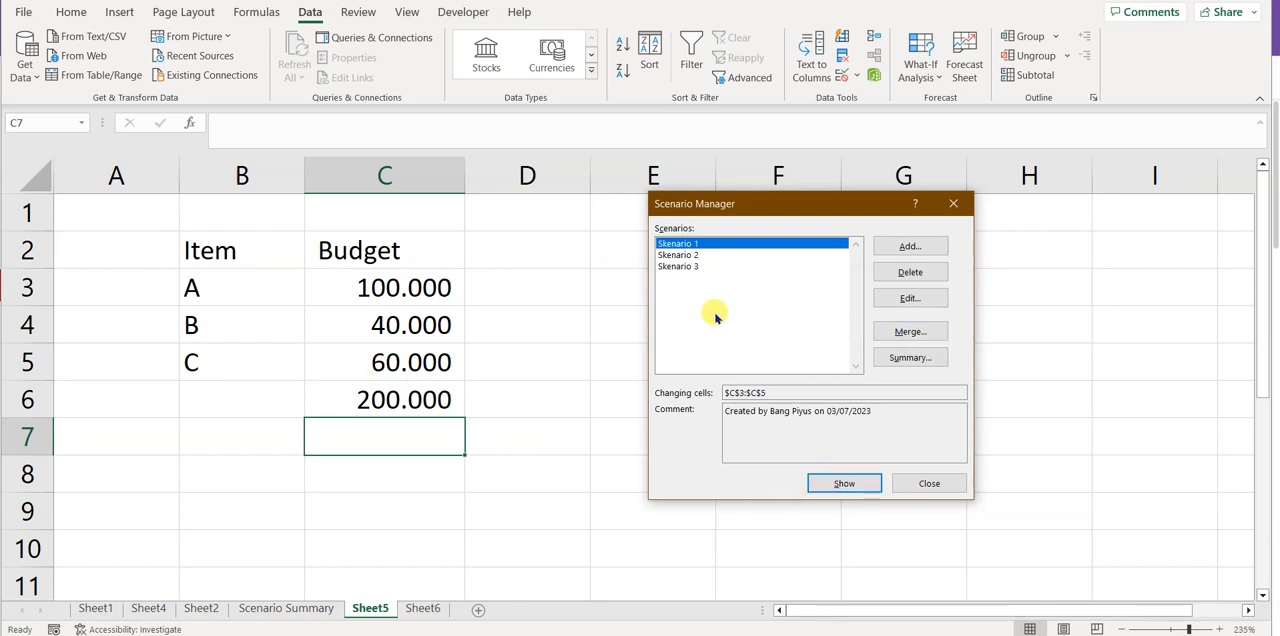
{"action": "left_click", "coordinate": [690, 267]}
{"action": "left_click", "coordinate": [845, 485]}
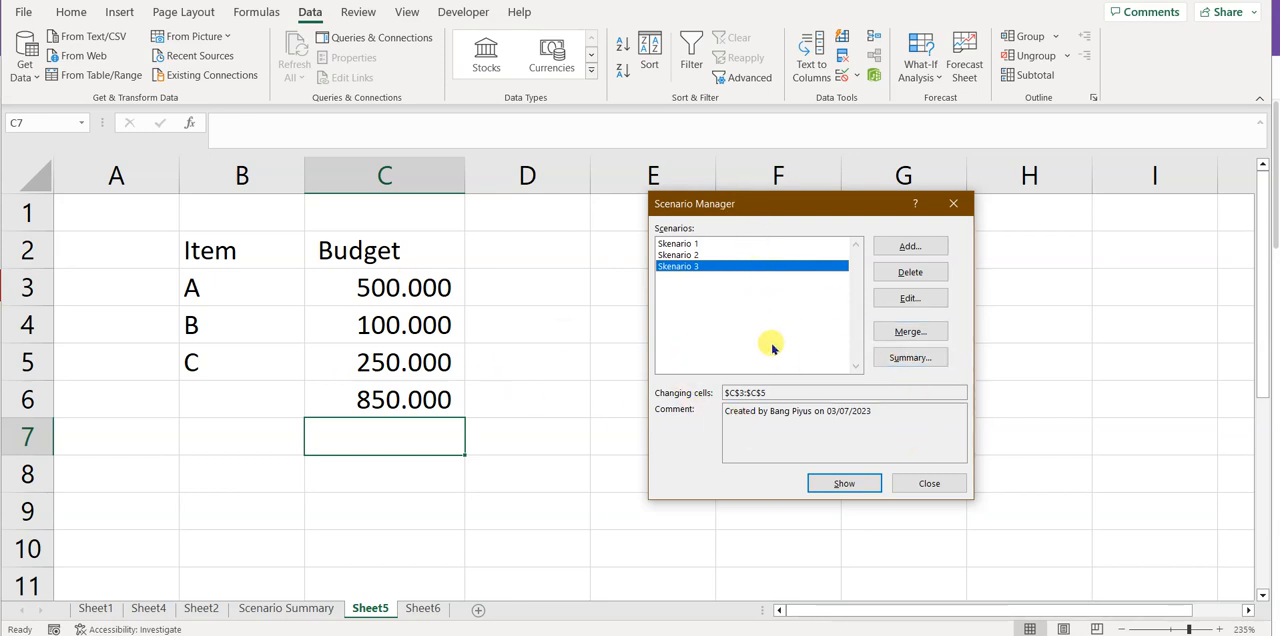
Step: Generate a report of the Scenario summary type with C6 as the result cell
{"action": "left_click", "coordinate": [912, 358]}
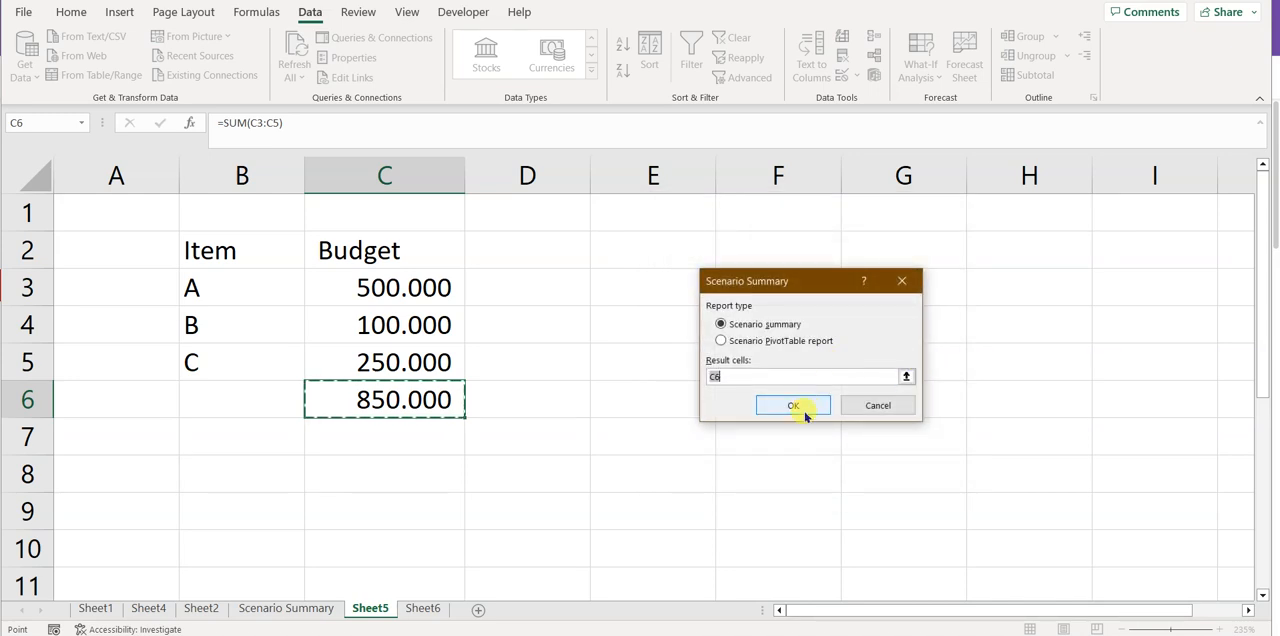
{"action": "left_click", "coordinate": [801, 409]}
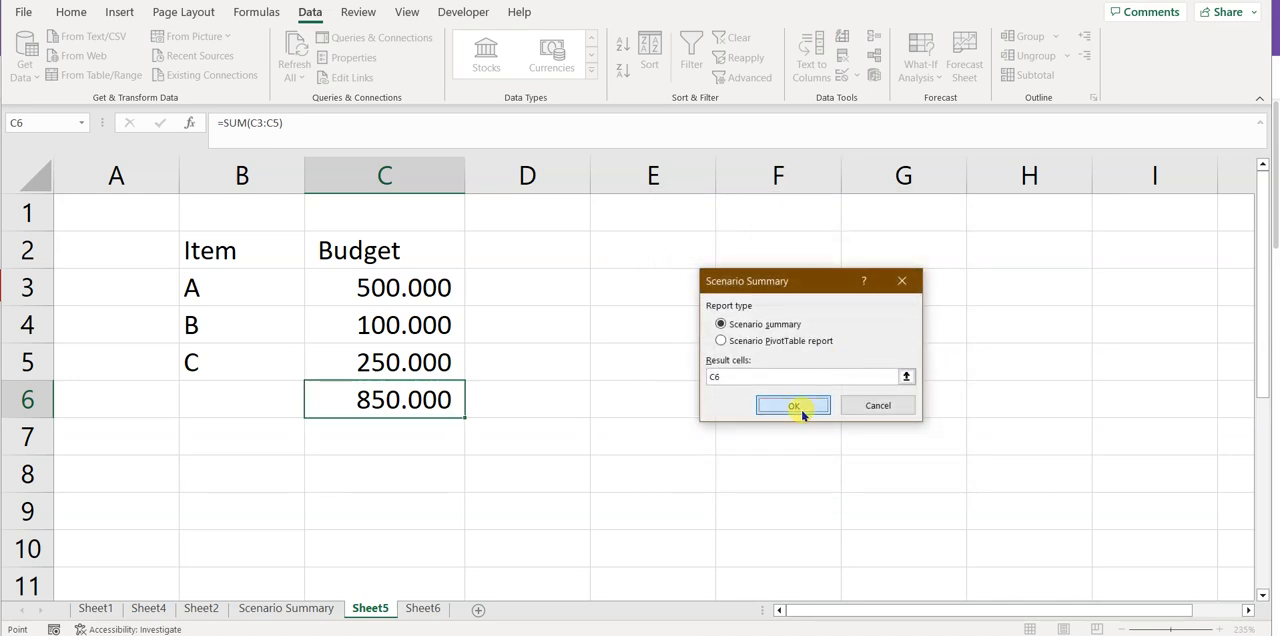